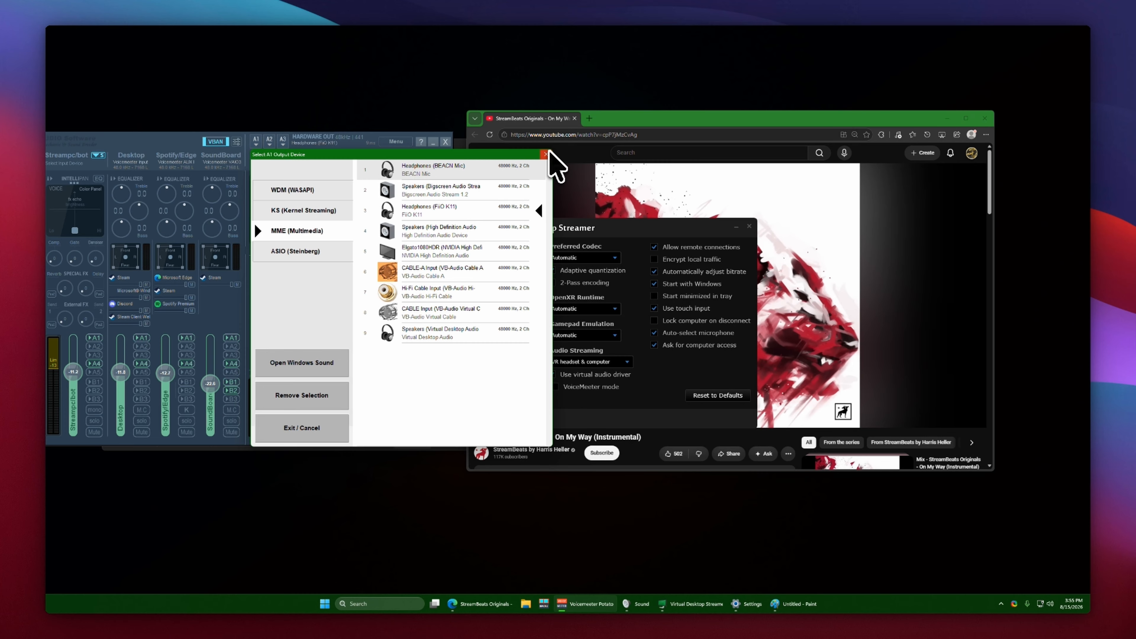
# Close the A1 output device selection and set Headphones (FiiO K11) as the Windows default playback device
pyautogui.click(546, 154)
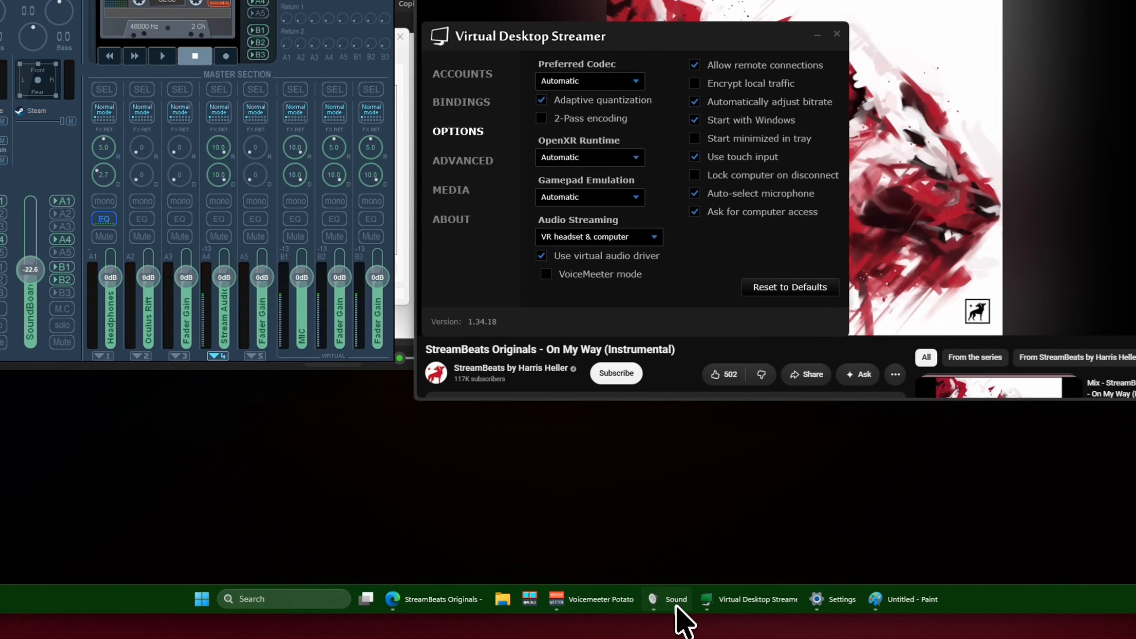
pyautogui.click(669, 600)
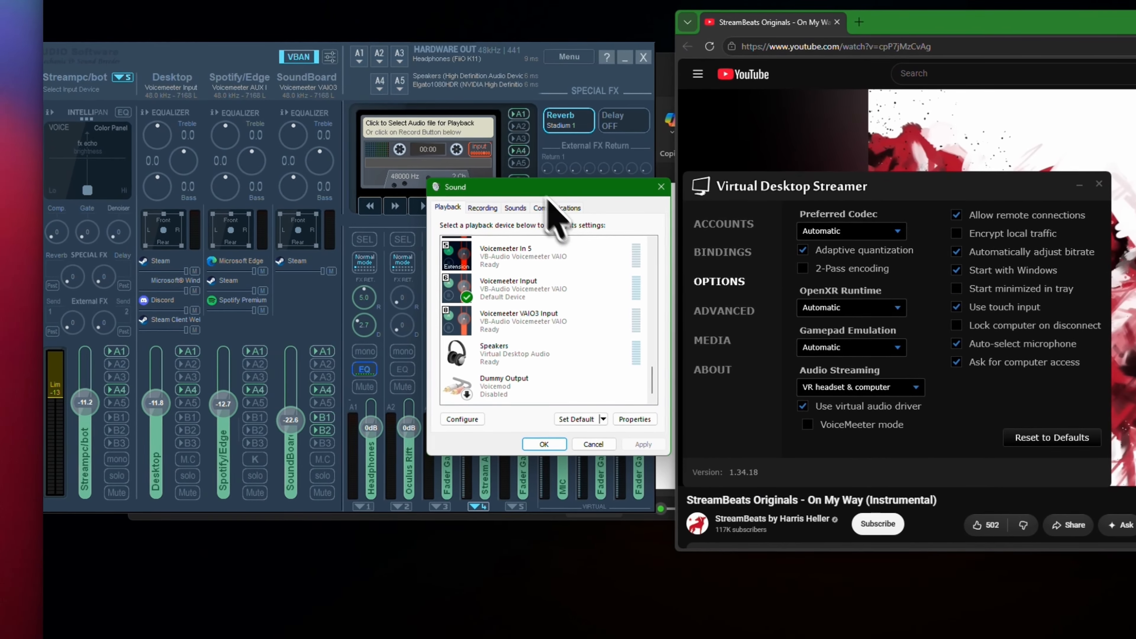
pyautogui.moveTo(653, 389); pyautogui.dragTo(649, 261)
pyautogui.click(510, 308)
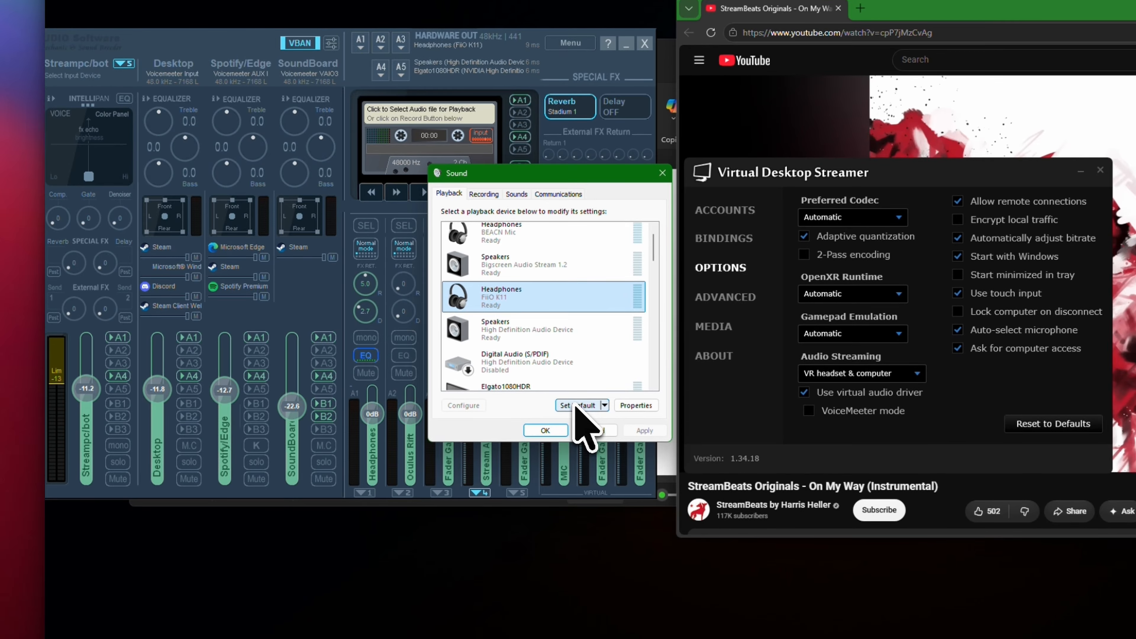
pyautogui.click(577, 406)
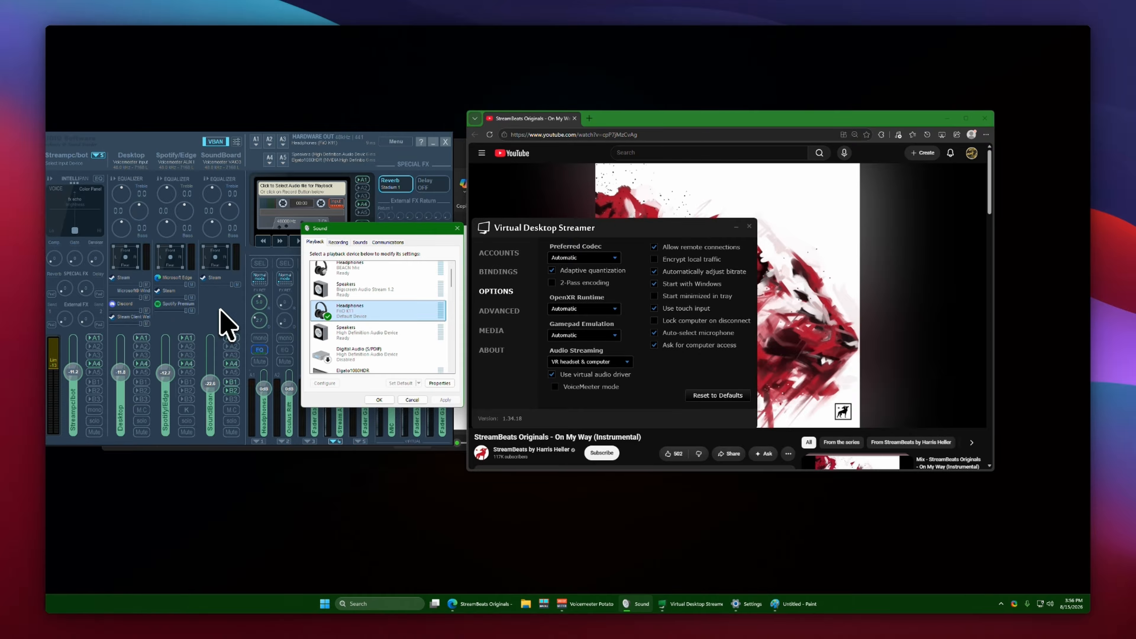
pyautogui.click(222, 329)
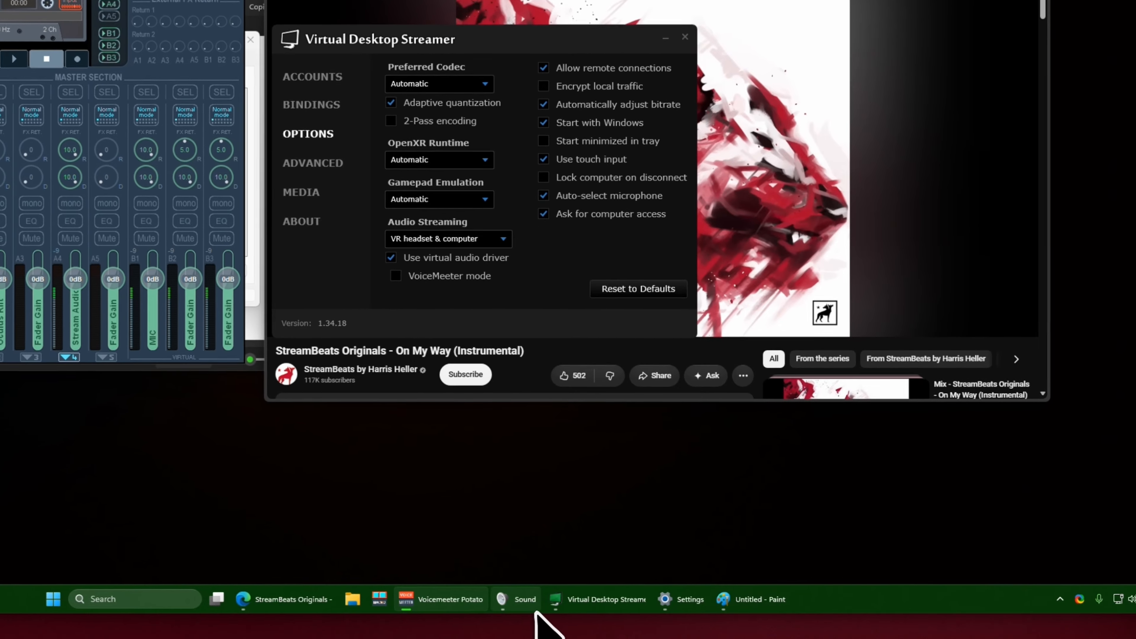
# Locate the Virtual Desktop Audio speakers in the Windows playback device list
pyautogui.click(519, 600)
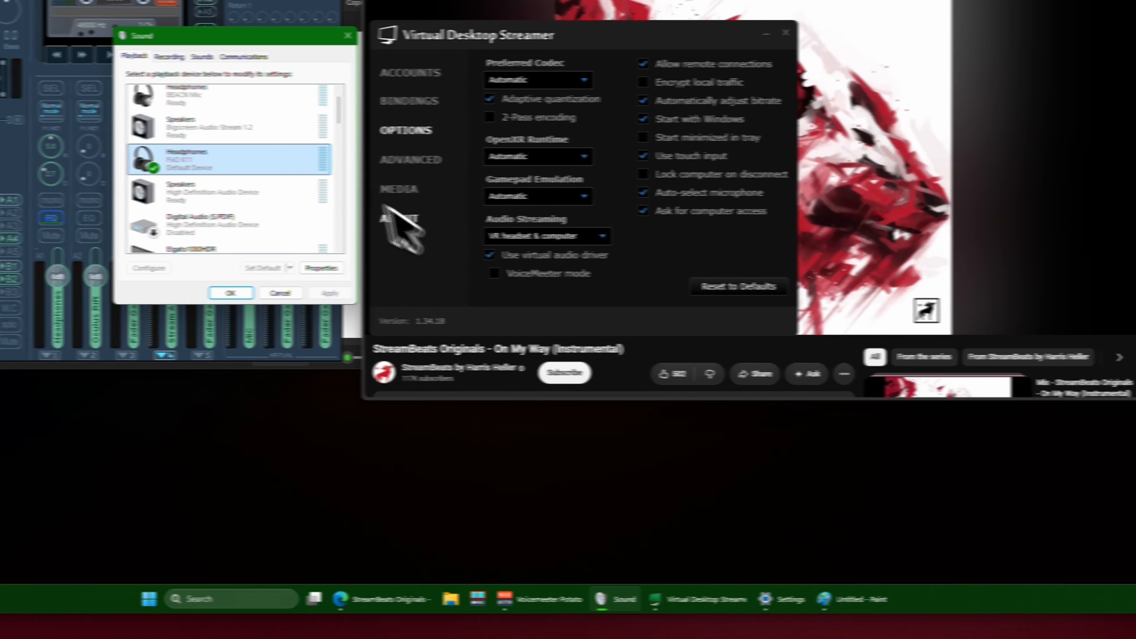
pyautogui.moveTo(491, 249); pyautogui.dragTo(498, 254)
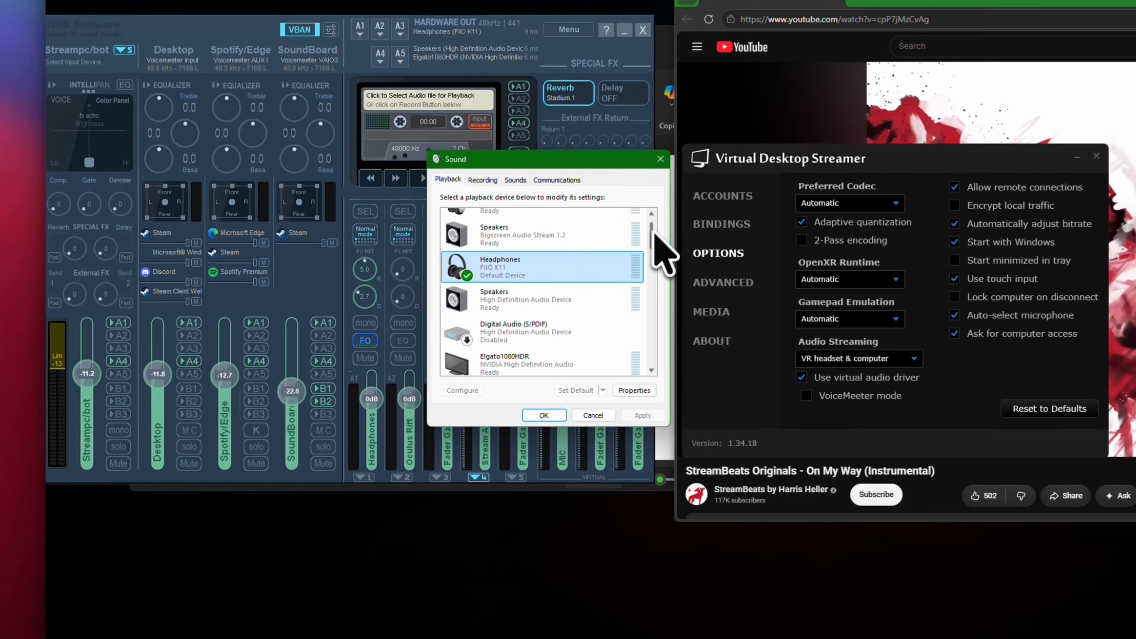
pyautogui.moveTo(452, 284); pyautogui.dragTo(454, 359)
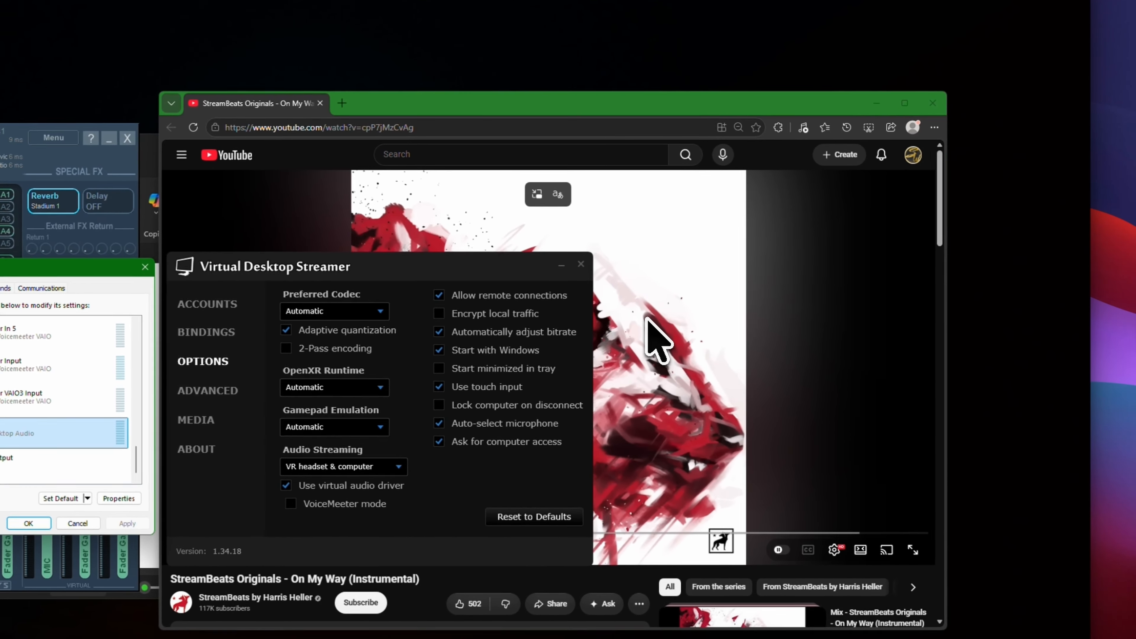
# Play the YouTube track, set Voicemeeter's Spotify/Edge fader to about -10.4 dB, and pause the track
pyautogui.click(793, 264)
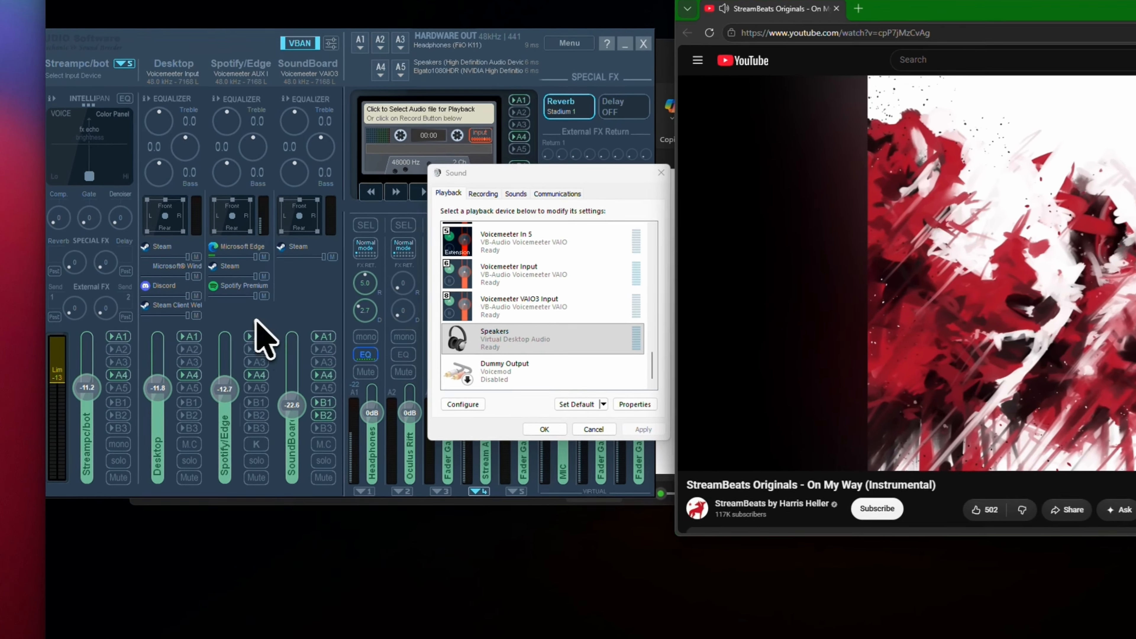
pyautogui.click(179, 307)
pyautogui.moveTo(233, 364); pyautogui.dragTo(240, 334)
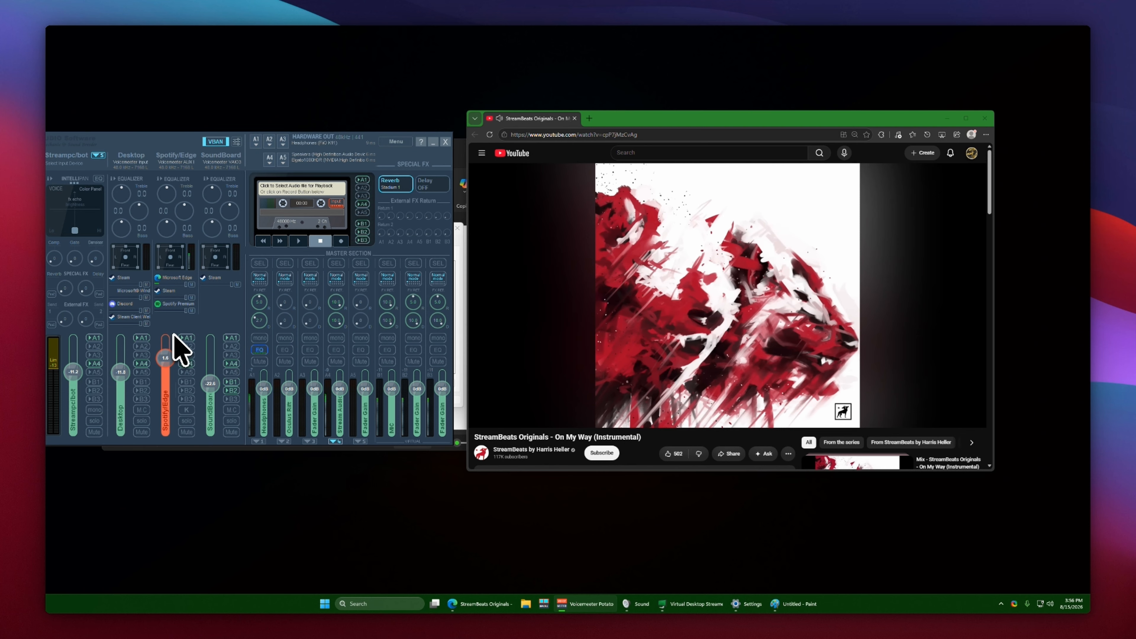
pyautogui.click(758, 325)
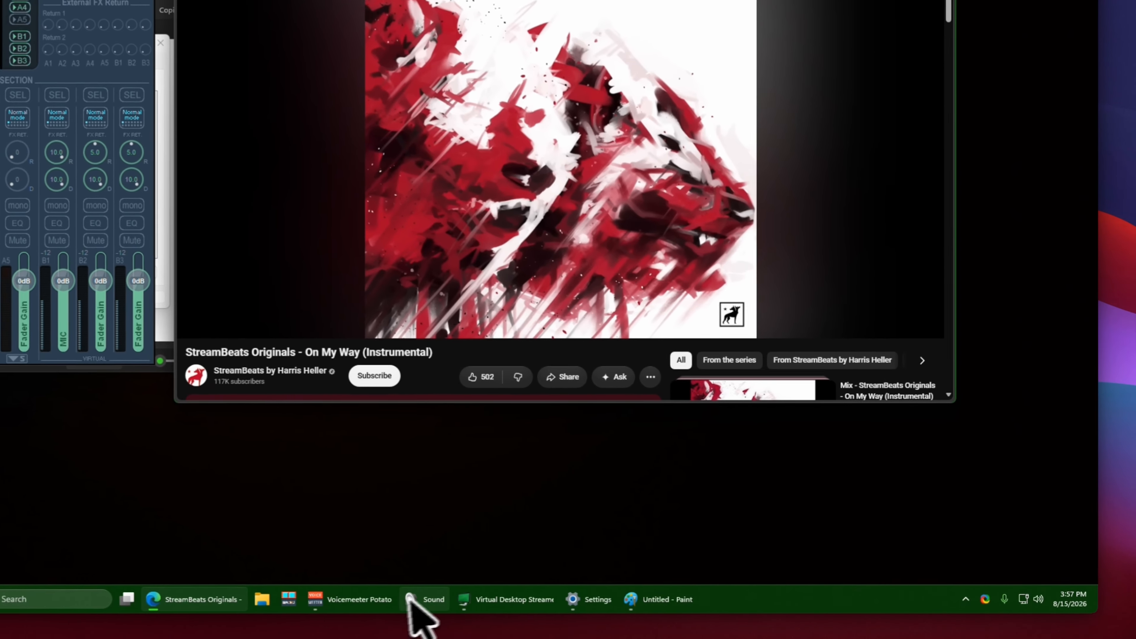
# Return to the Windows playback device list and select the FiiO K11 headphones
pyautogui.click(638, 604)
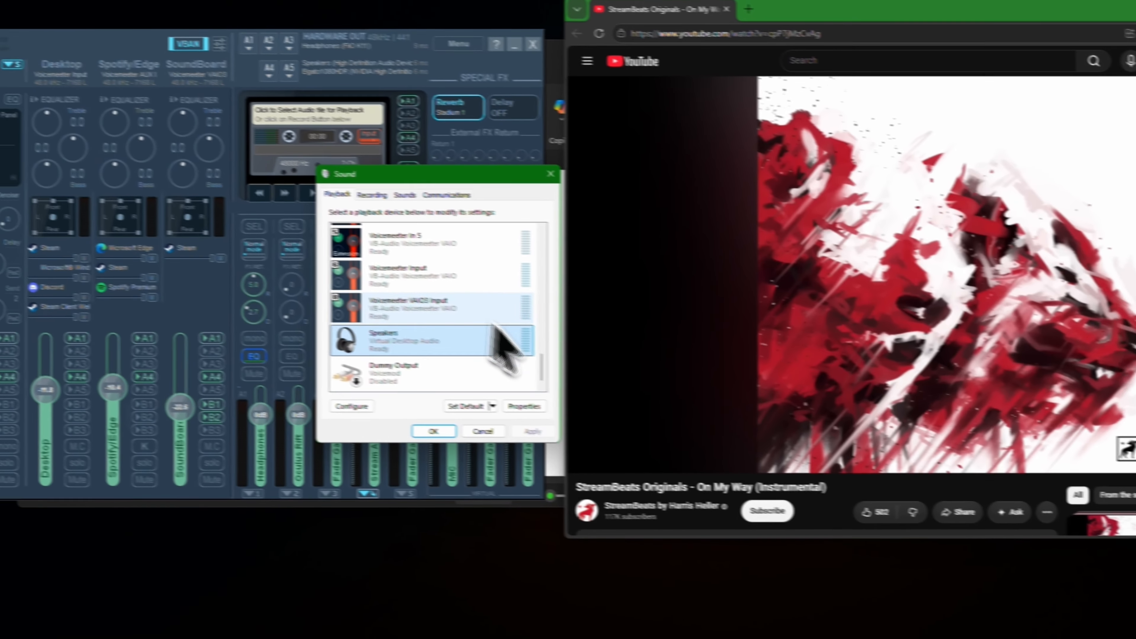
pyautogui.moveTo(186, 227); pyautogui.dragTo(184, 132)
pyautogui.moveTo(649, 283); pyautogui.dragTo(649, 255)
pyautogui.click(523, 293)
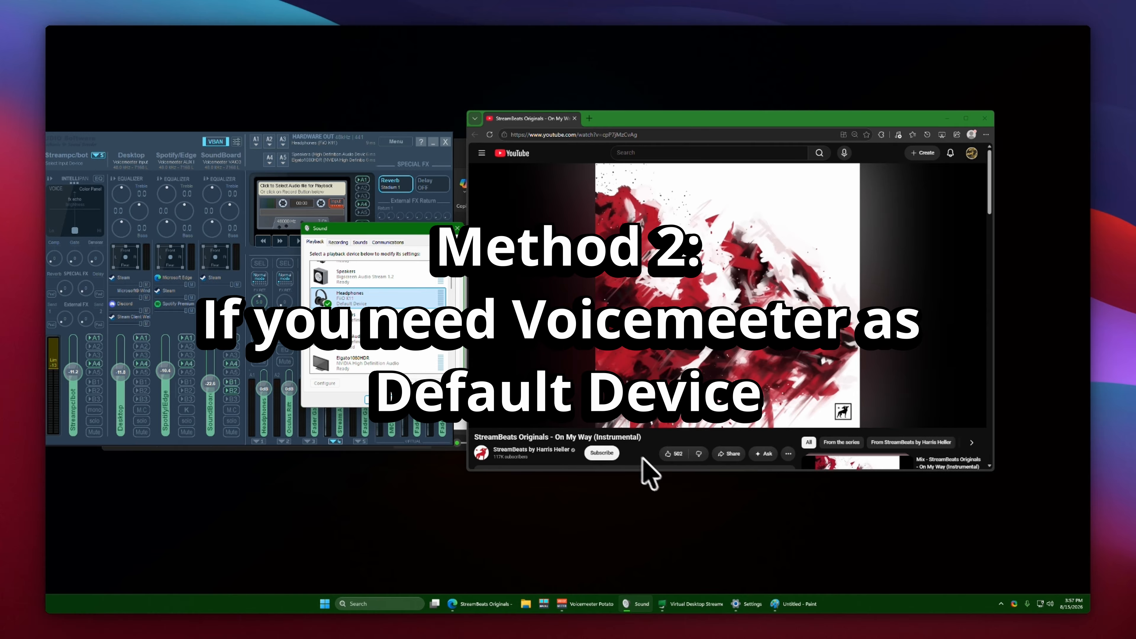
# Bring up the Virtual Desktop Streamer window and set Voicemeeter's A1 output to the WDM (WASAPI) Headphones FiiO K11 device
pyautogui.moveTo(689, 605)
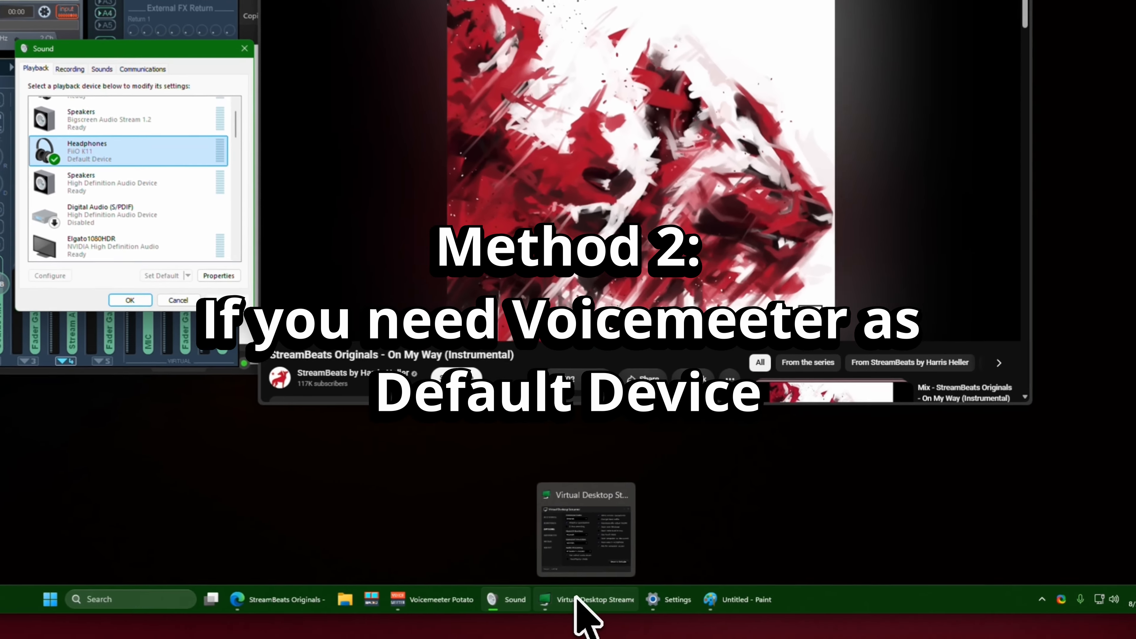
pyautogui.click(577, 599)
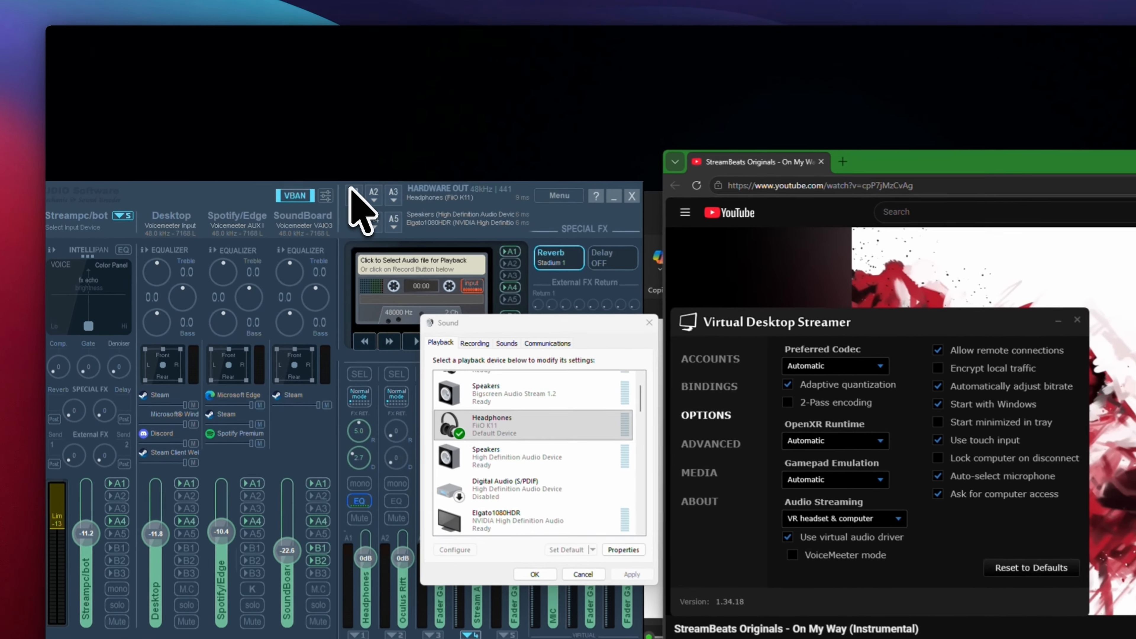
pyautogui.click(256, 142)
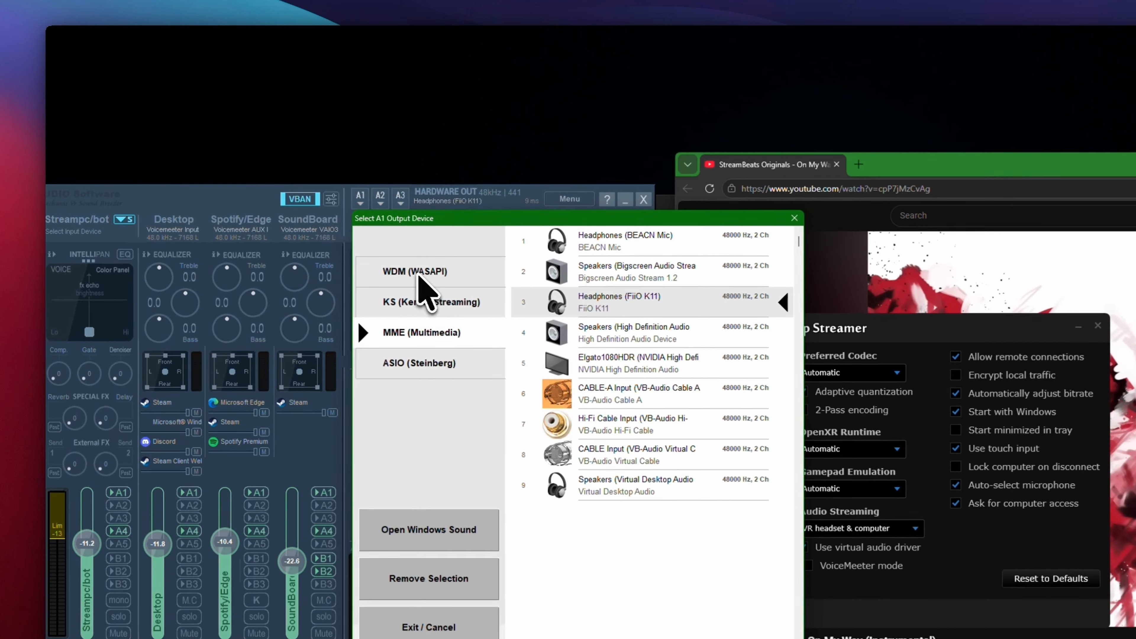
pyautogui.click(396, 259)
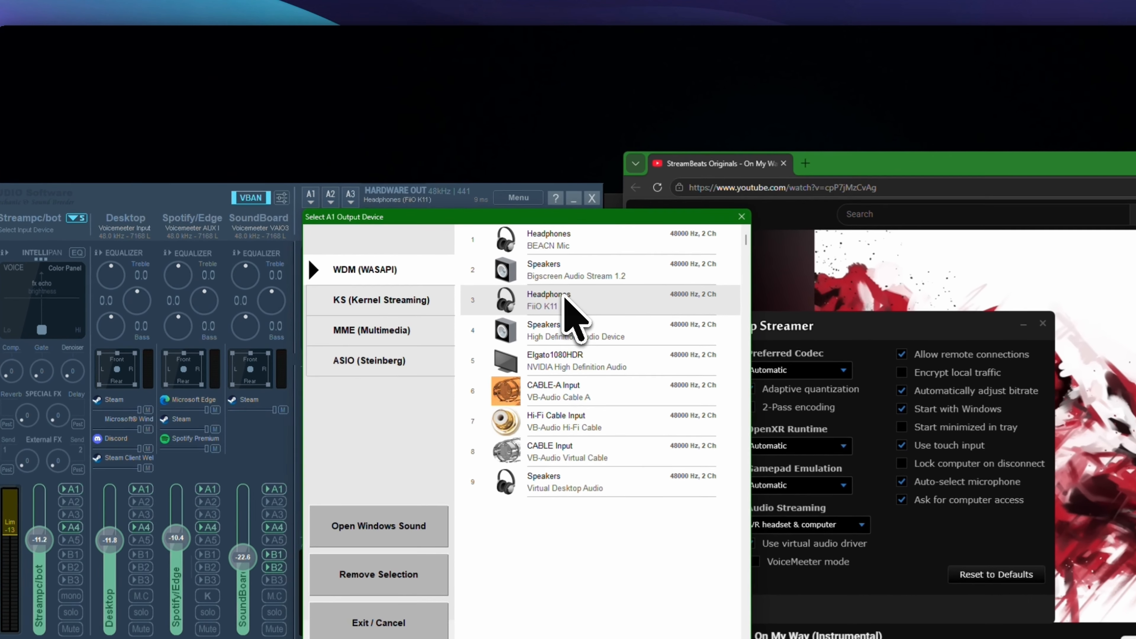
pyautogui.click(428, 211)
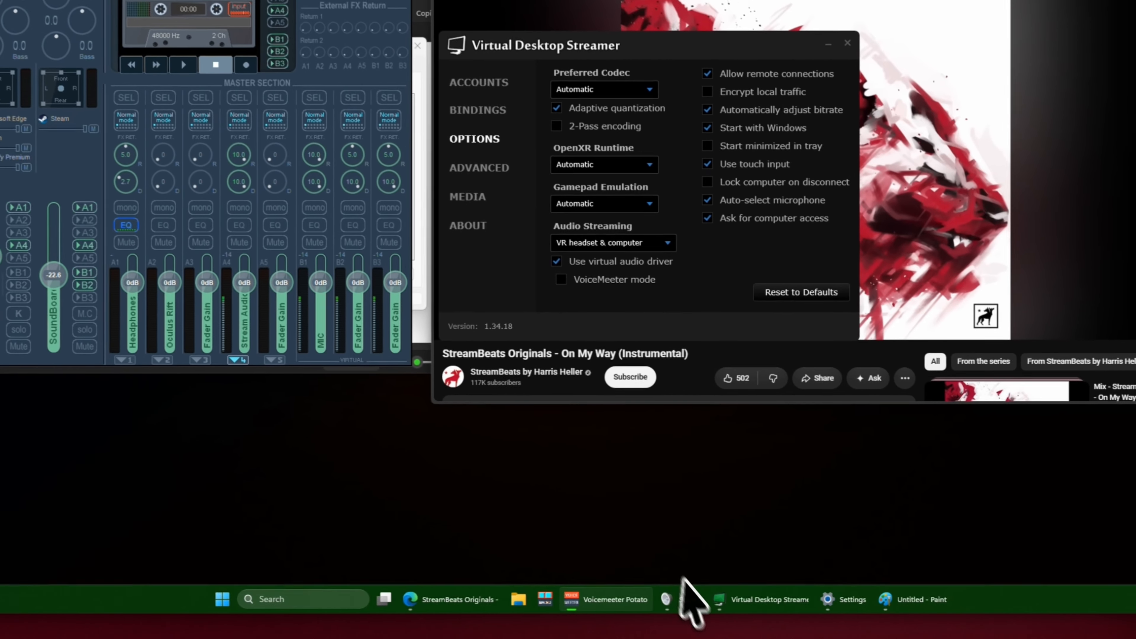
# Set Voicemeeter Input (VB-Audio Voicemeeter VAIO) as the Windows default playback device
pyautogui.click(630, 603)
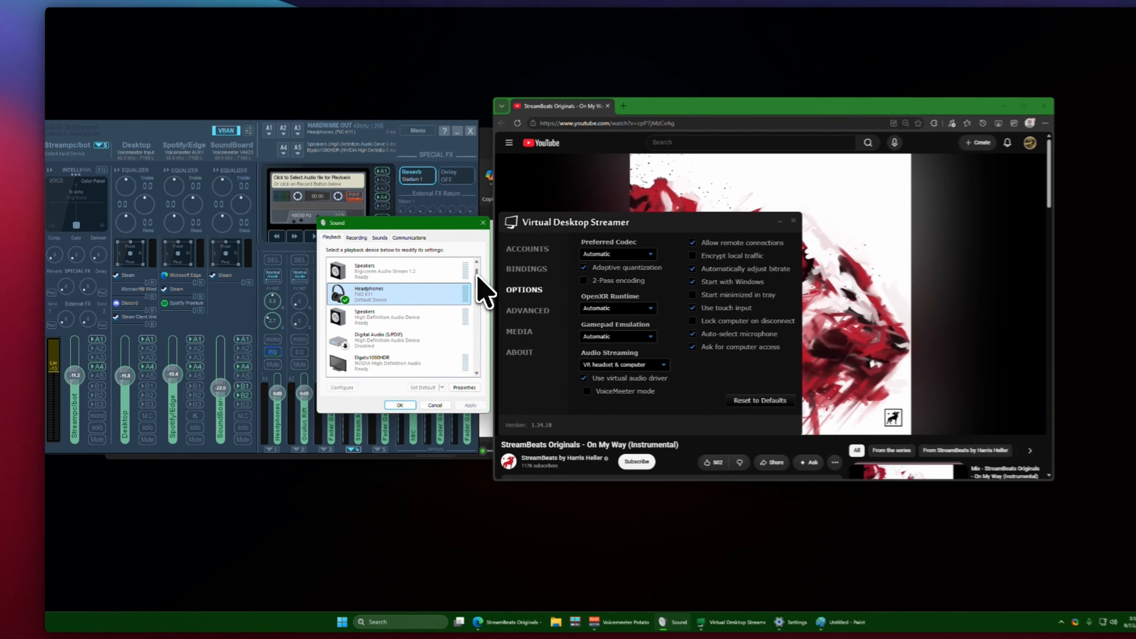
pyautogui.moveTo(653, 259); pyautogui.dragTo(646, 373)
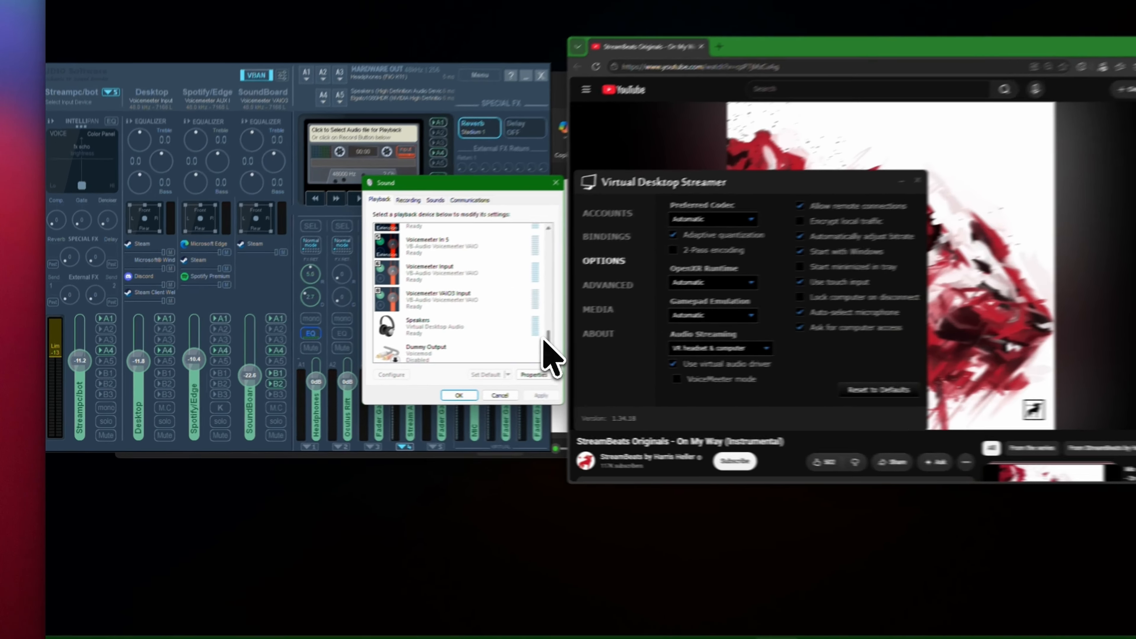
pyautogui.click(465, 273)
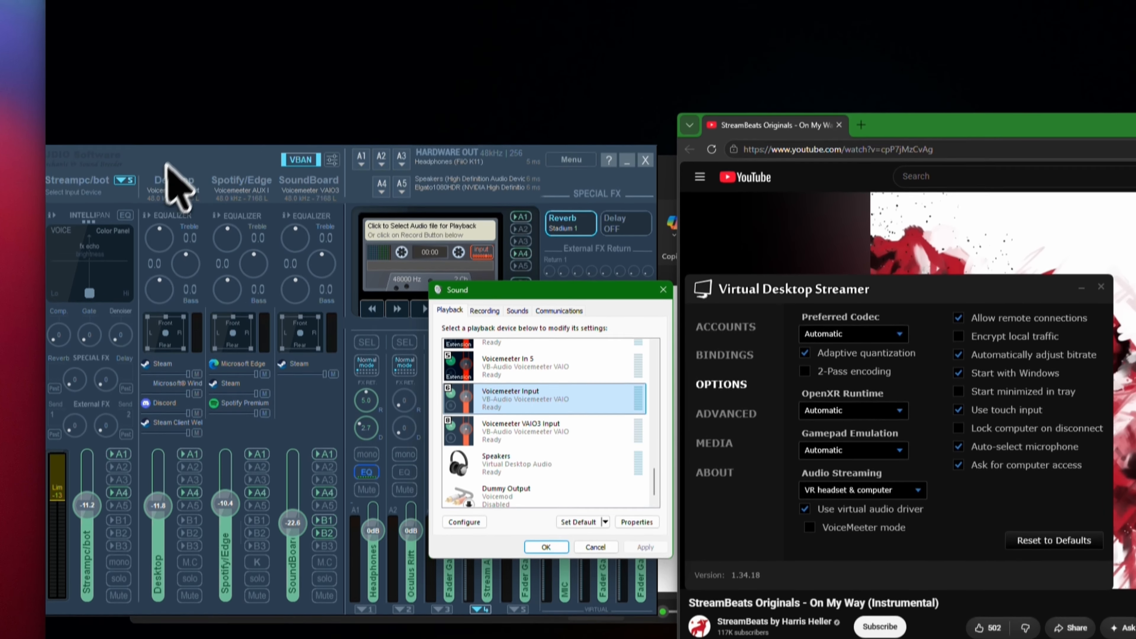
pyautogui.click(171, 26)
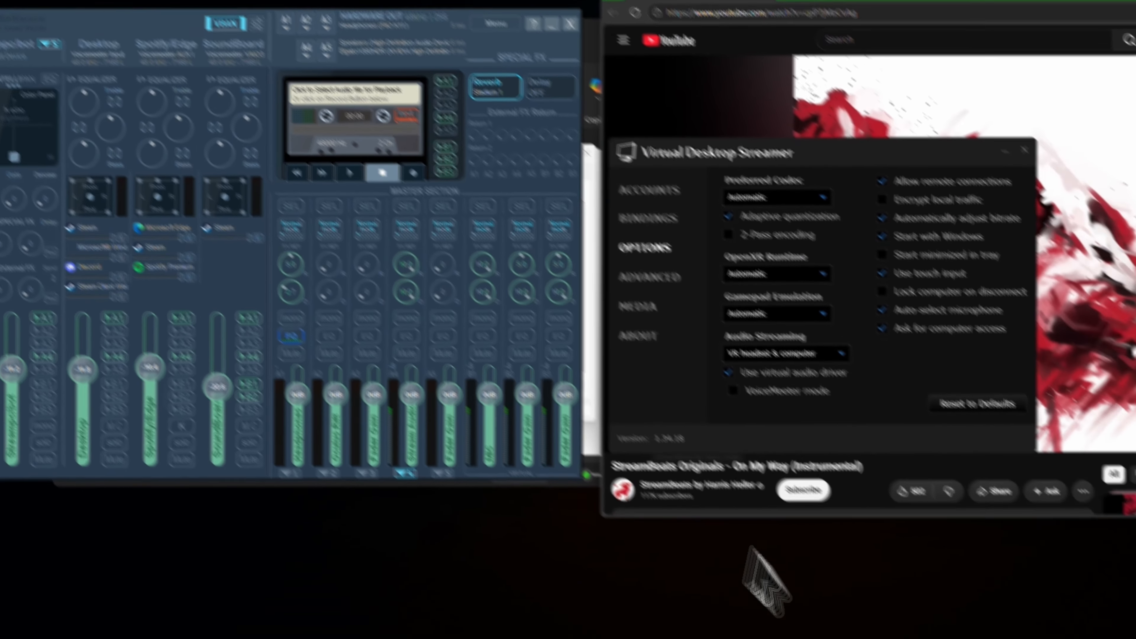
pyautogui.click(687, 606)
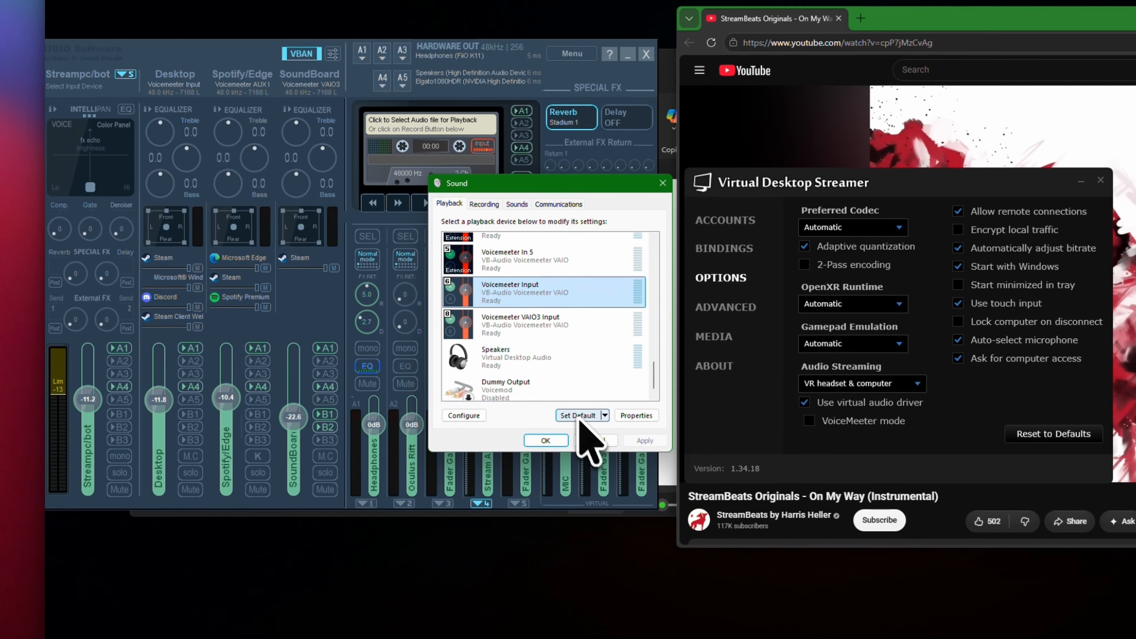
pyautogui.click(578, 416)
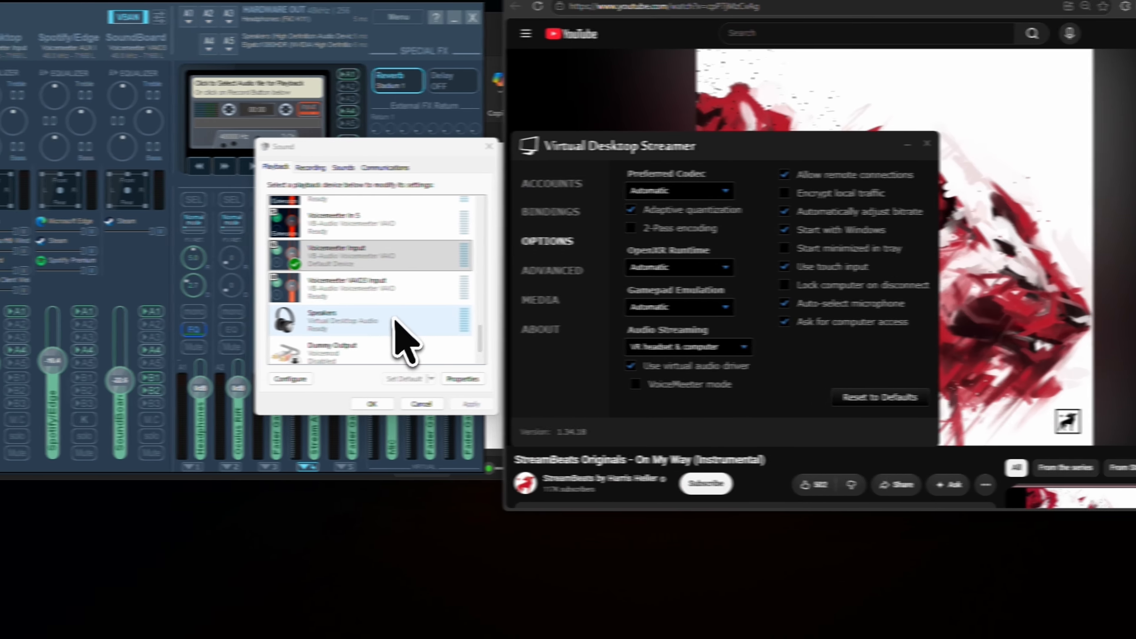
# Enable VoiceMeeter mode in Virtual Desktop Streamer and check the Exclusive Mode options of the Virtual Desktop Audio speakers
pyautogui.doubleClick(295, 320)
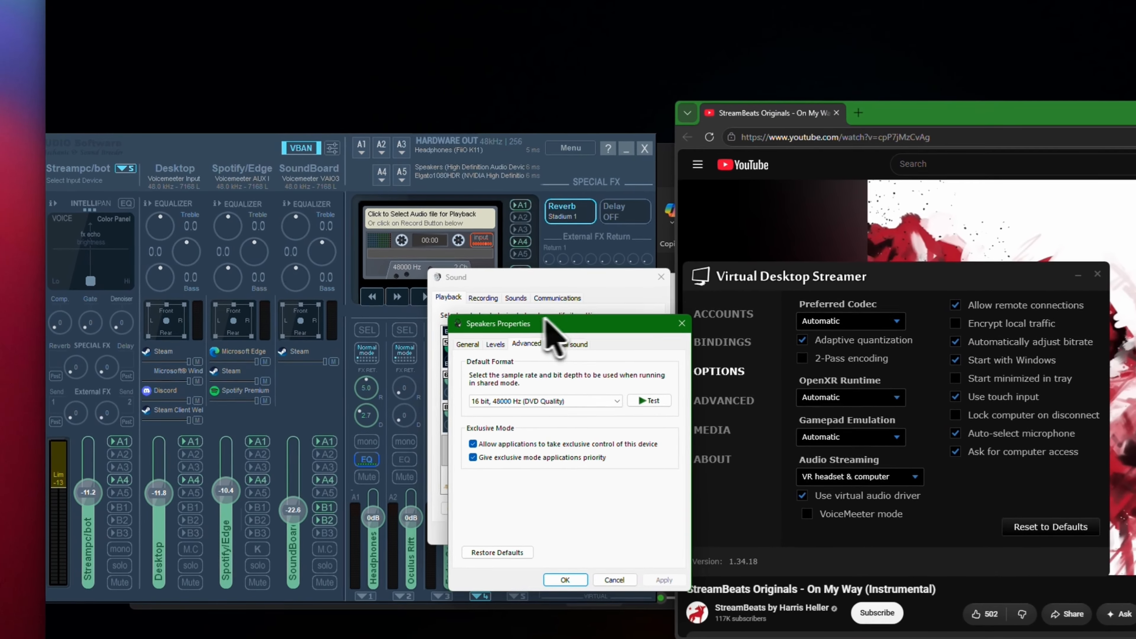
pyautogui.moveTo(518, 312); pyautogui.dragTo(277, 269)
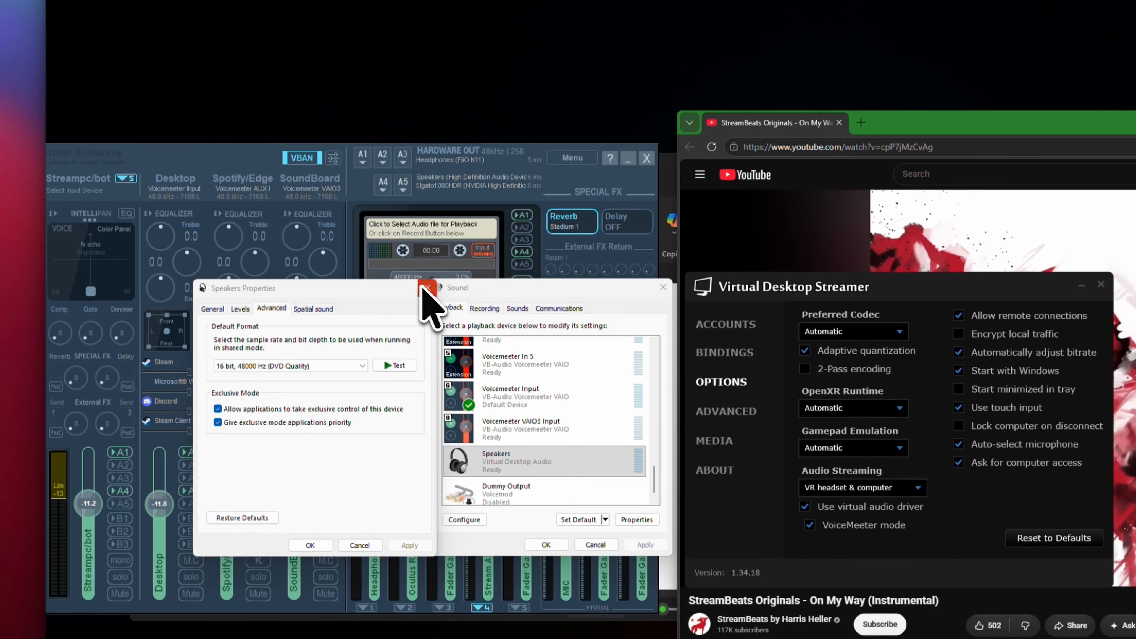
pyautogui.click(427, 150)
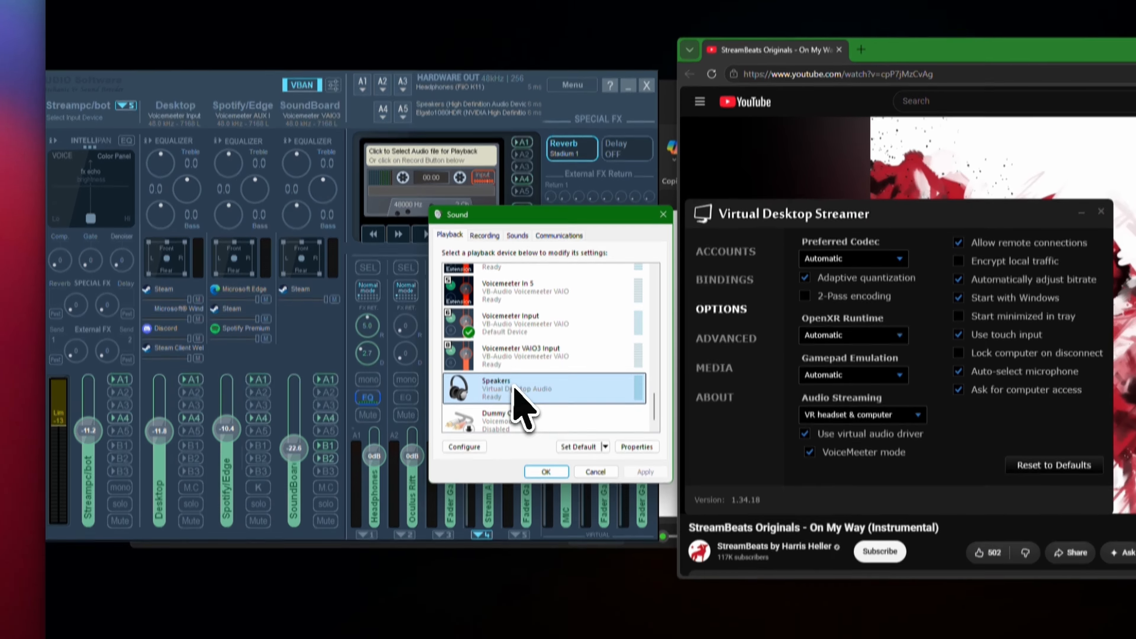
pyautogui.doubleClick(513, 321)
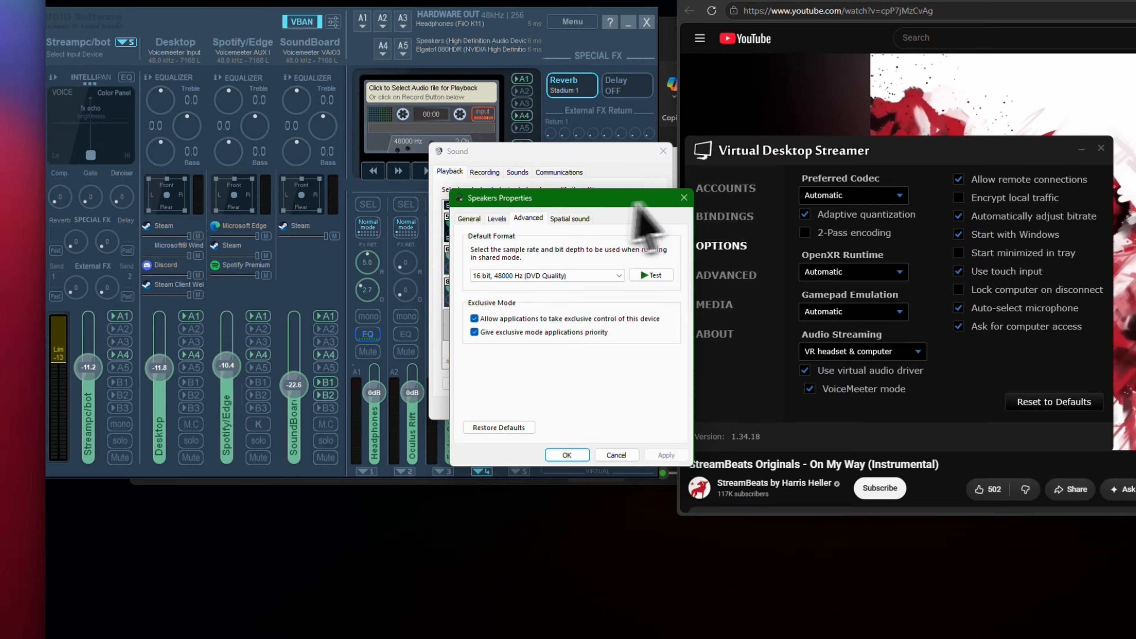
pyautogui.click(684, 197)
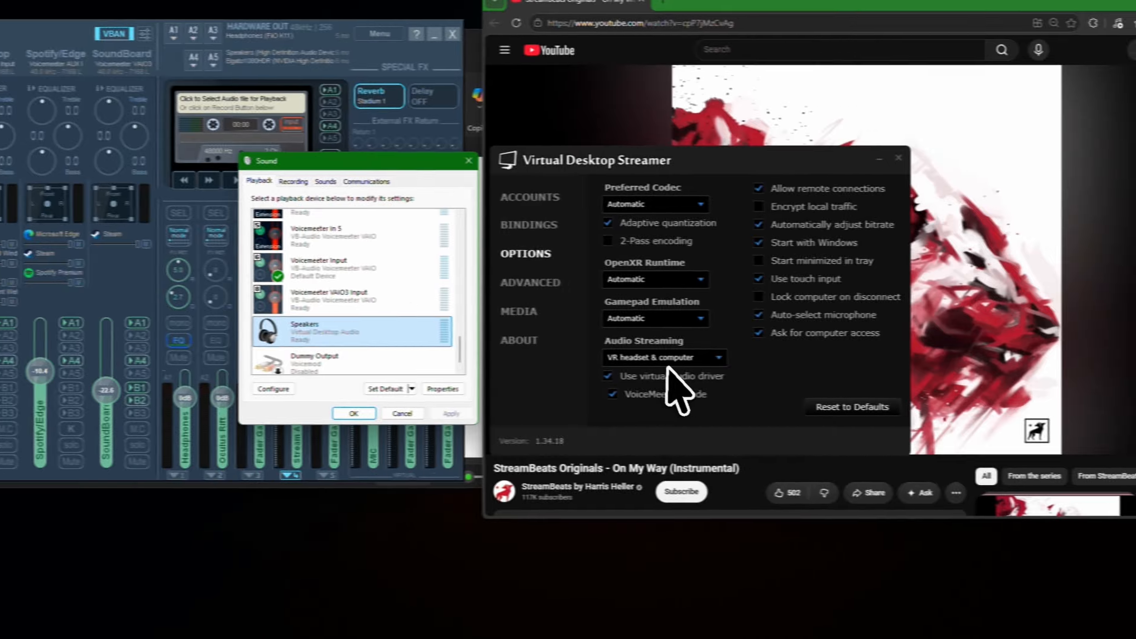
# Switch Virtual Desktop Streamer's audio streaming to VR headset only and back to VR headset & computer
pyautogui.click(590, 361)
pyautogui.click(577, 395)
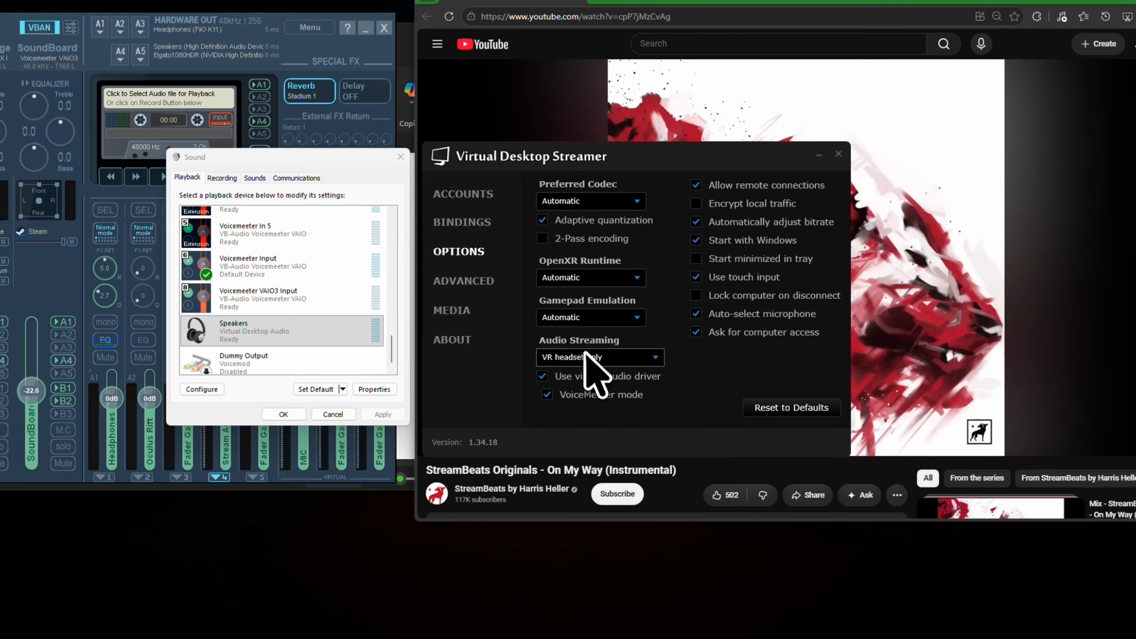
pyautogui.click(591, 362)
pyautogui.click(577, 413)
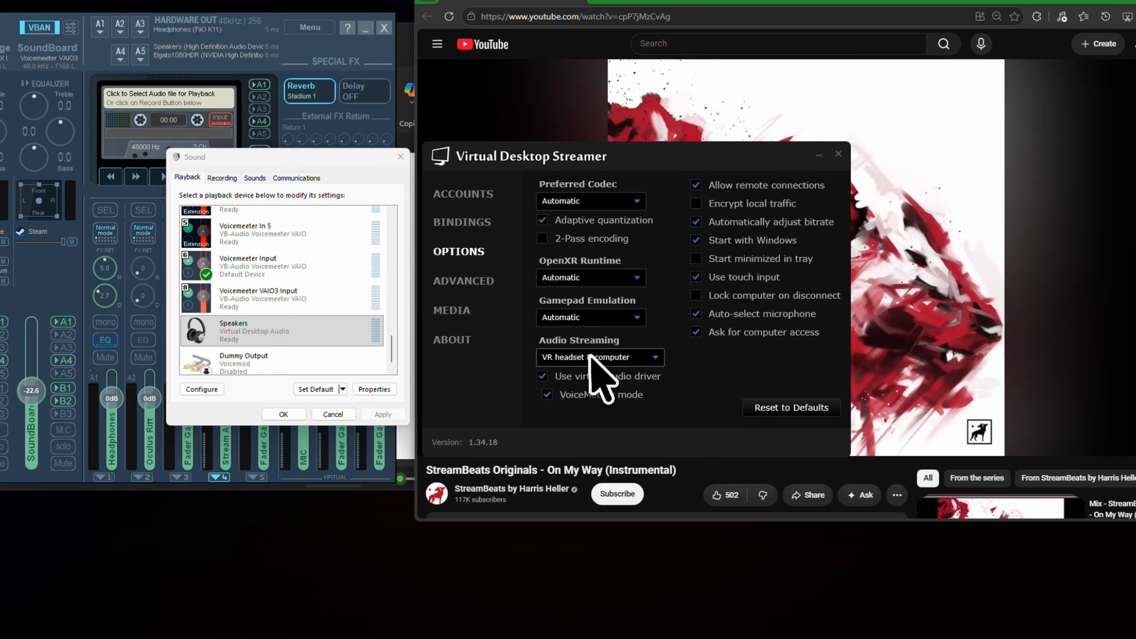
# Review the Exclusive Mode options in the advanced properties of the Virtual Desktop Audio speakers, leaving the settings as they are
pyautogui.click(290, 320)
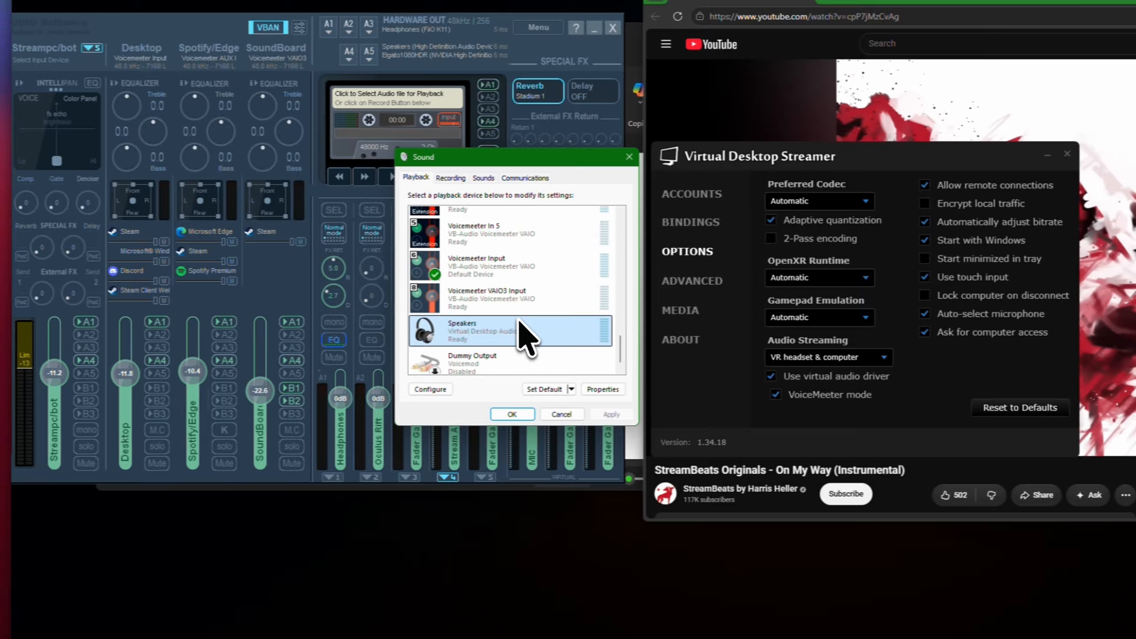
pyautogui.doubleClick(519, 319)
pyautogui.click(493, 223)
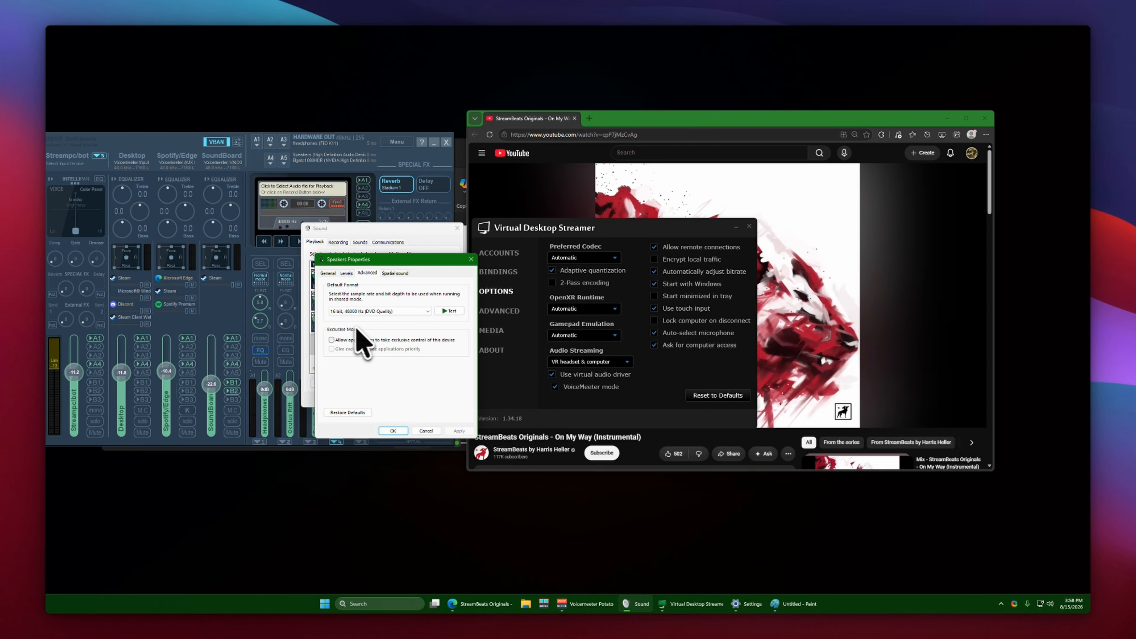
pyautogui.click(470, 259)
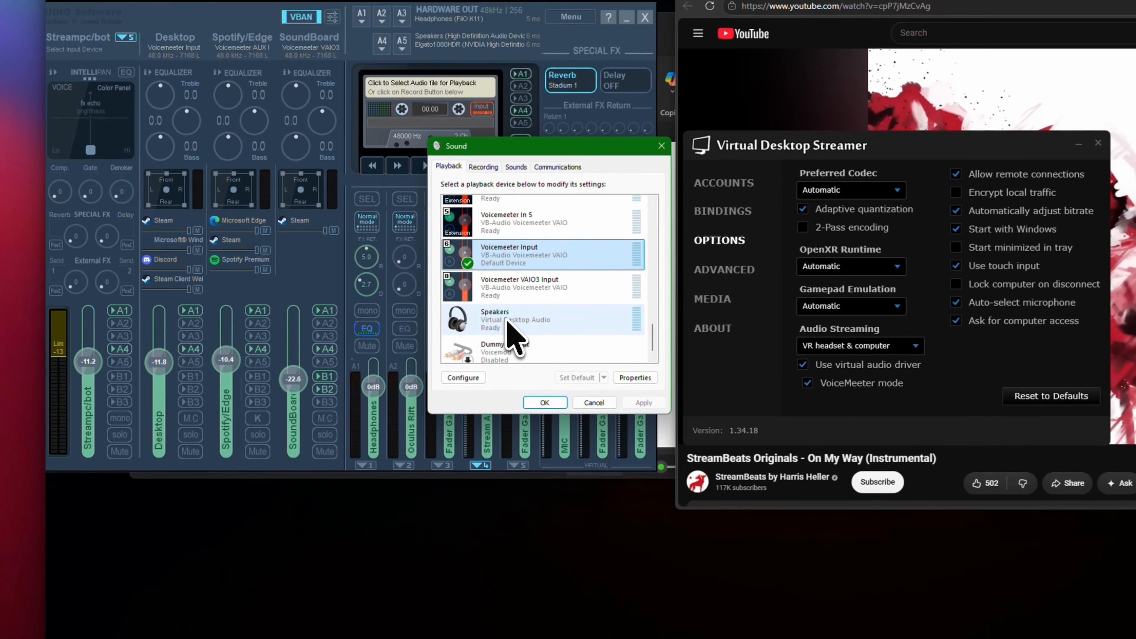
pyautogui.doubleClick(356, 346)
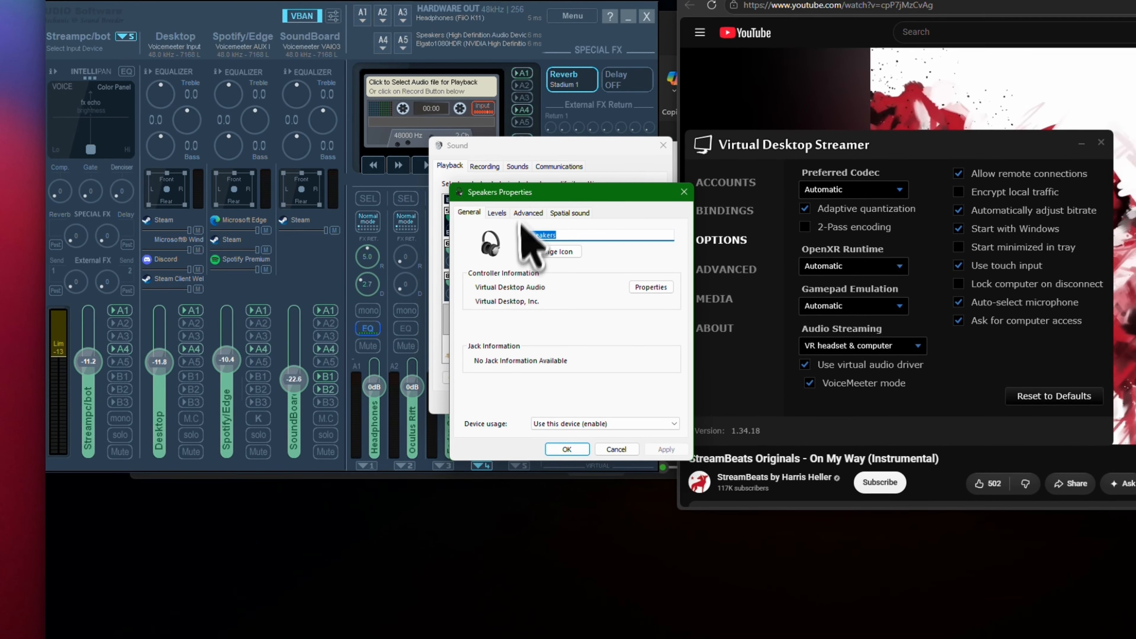
pyautogui.click(527, 212)
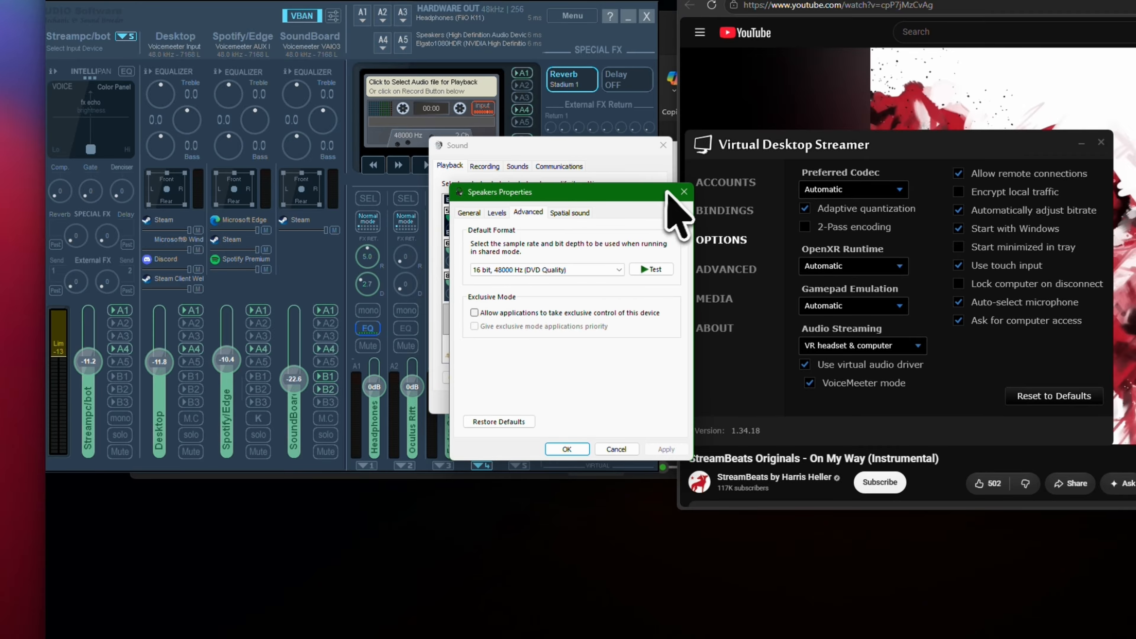
pyautogui.click(684, 192)
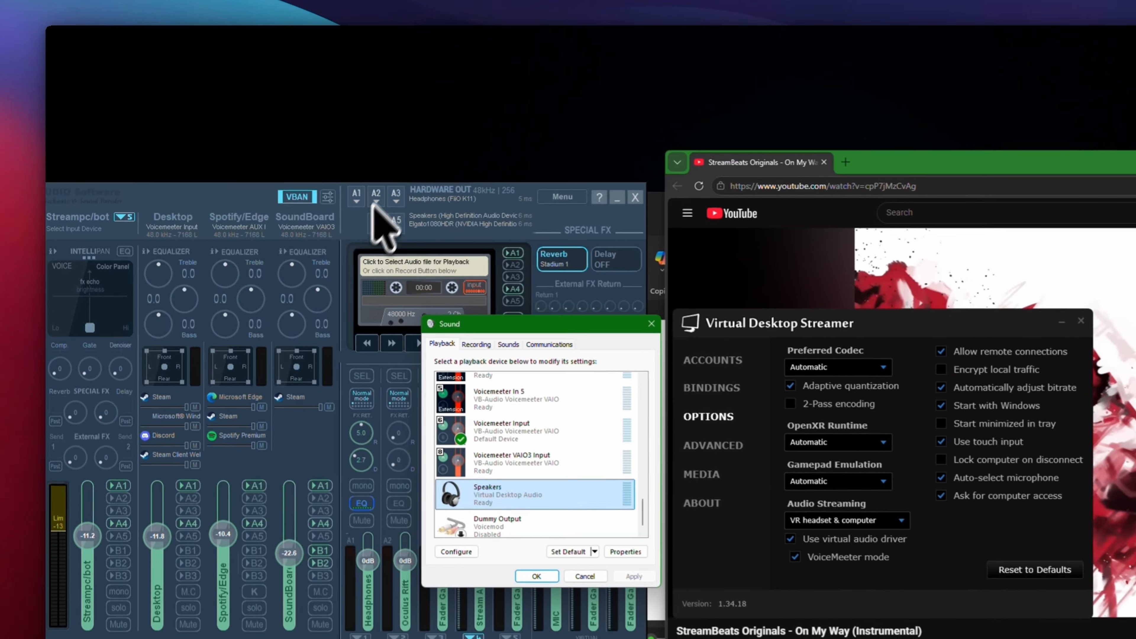
# Set Voicemeeter's A2 output to the WDM (WASAPI) Speakers Virtual Desktop Audio device
pyautogui.click(362, 230)
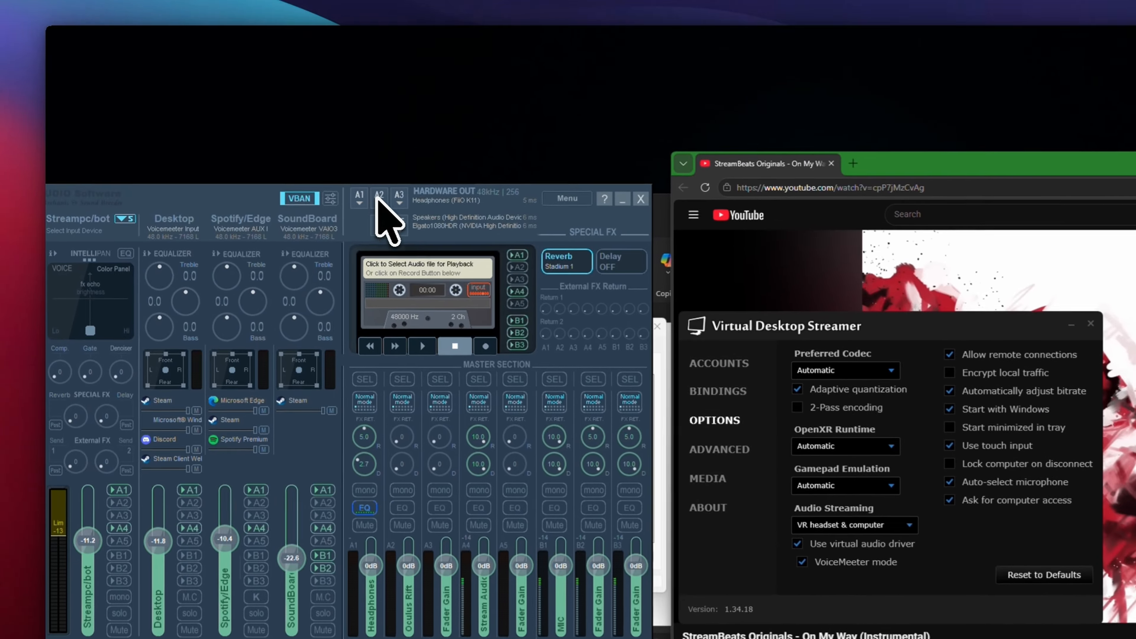
pyautogui.click(270, 140)
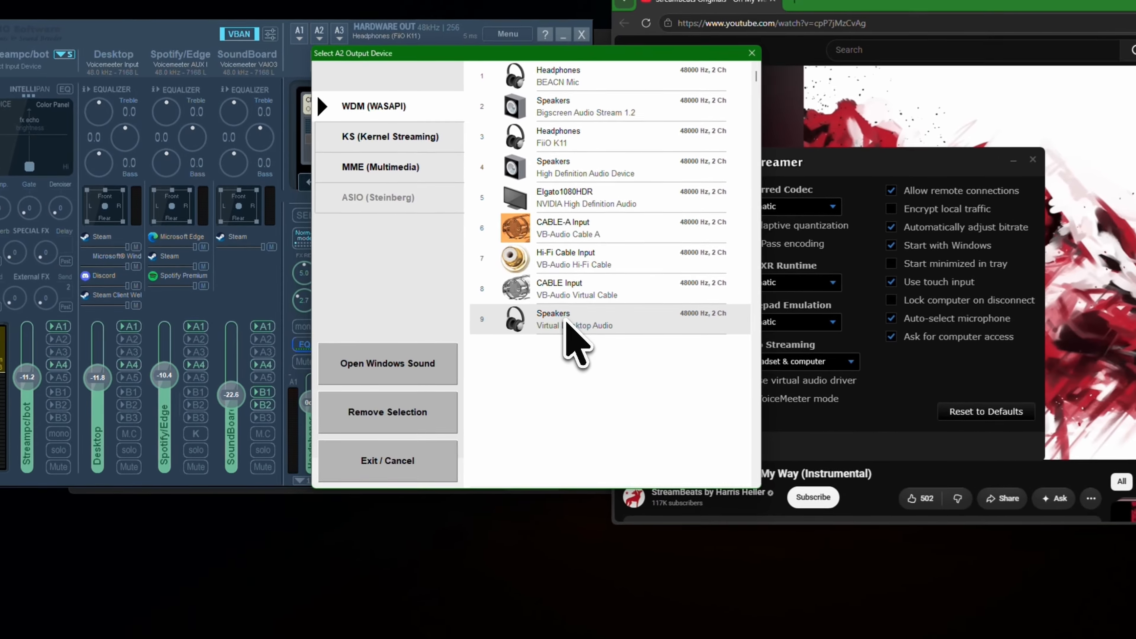
pyautogui.click(437, 334)
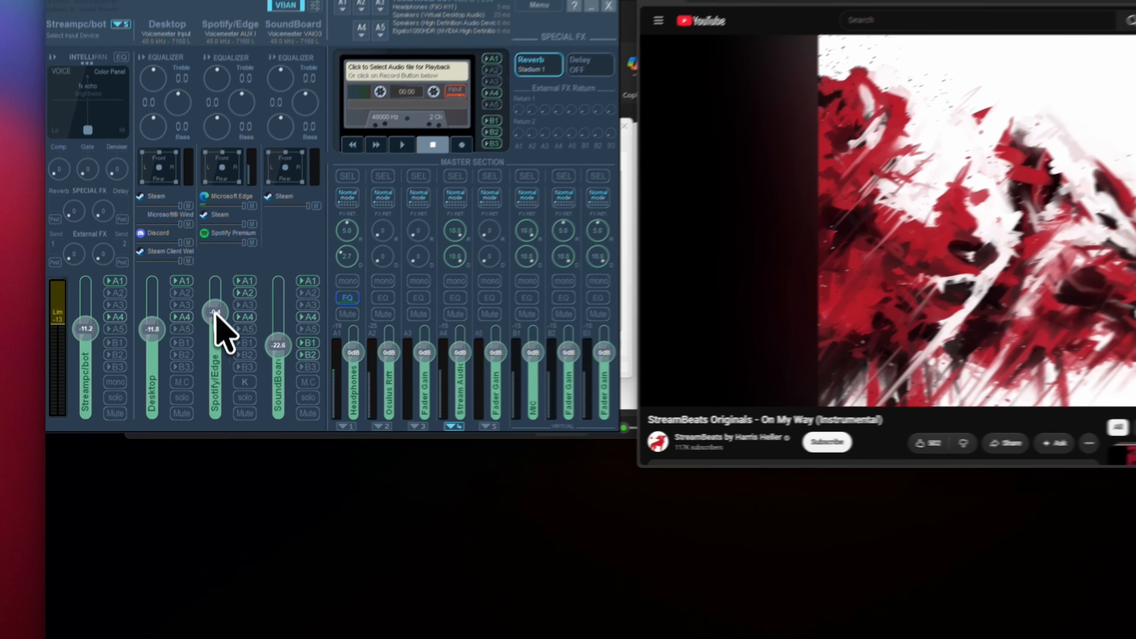
# Adjust the Spotify/Edge fader in Voicemeeter and bring the Virtual Desktop Streamer options back into view
pyautogui.moveTo(166, 371); pyautogui.dragTo(173, 339)
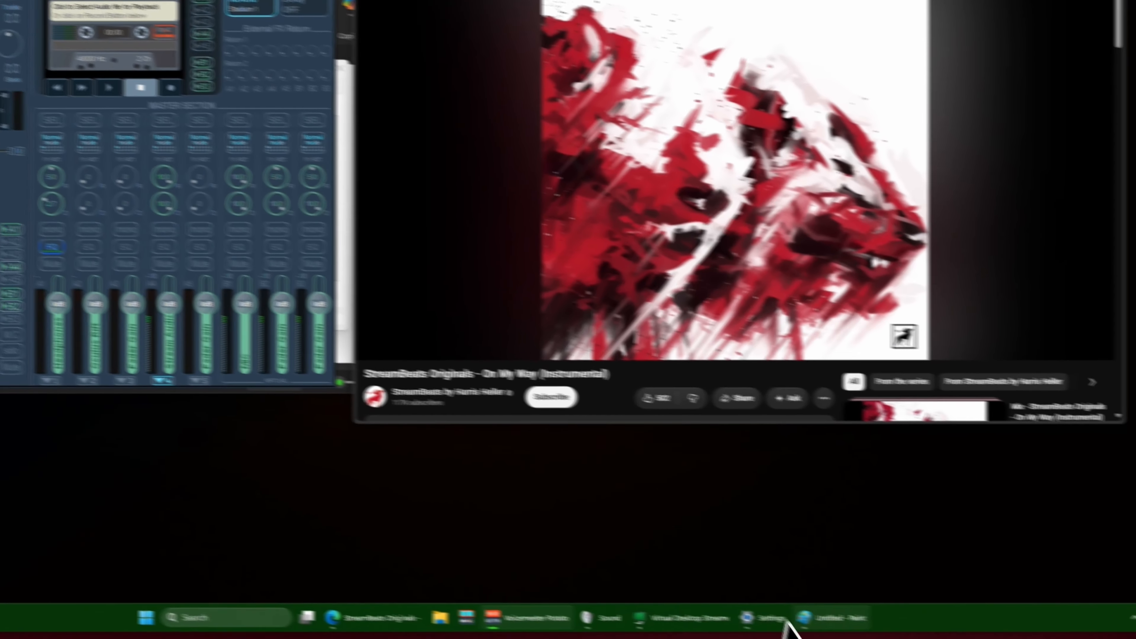
pyautogui.click(697, 604)
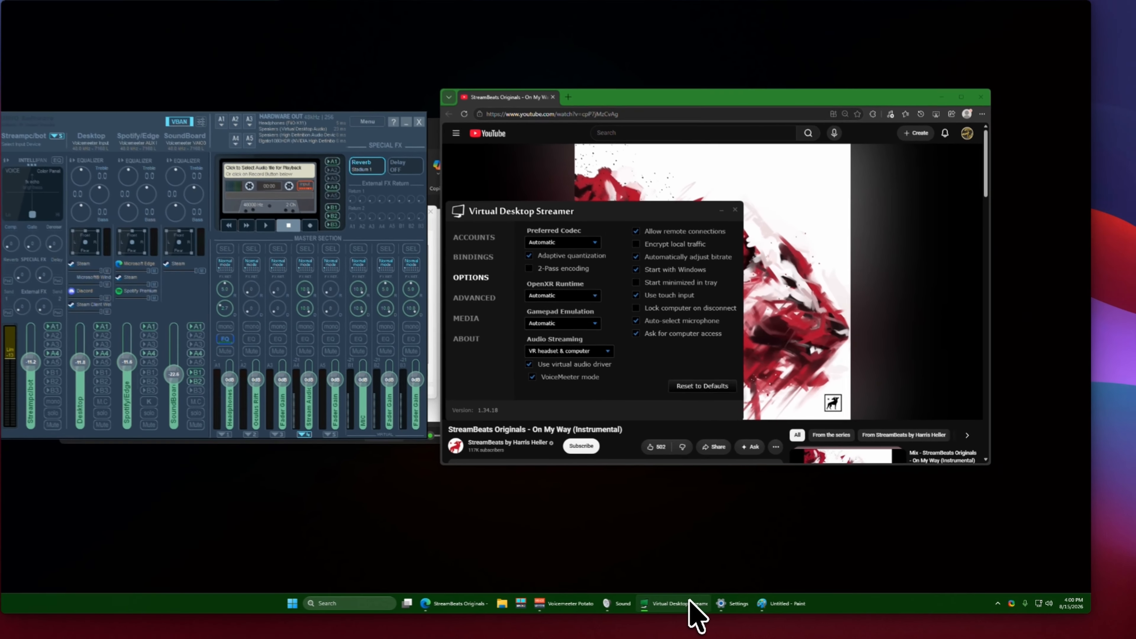